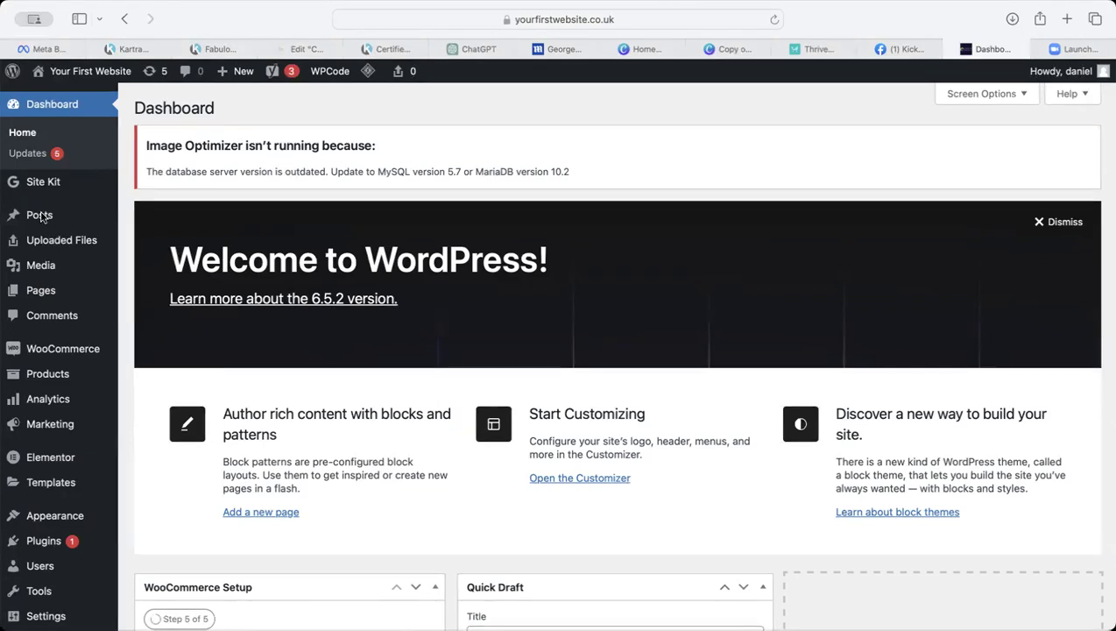
Open Media from the sidebar and browse the grid of uploaded images, fonts and text export.
left_click(41, 266)
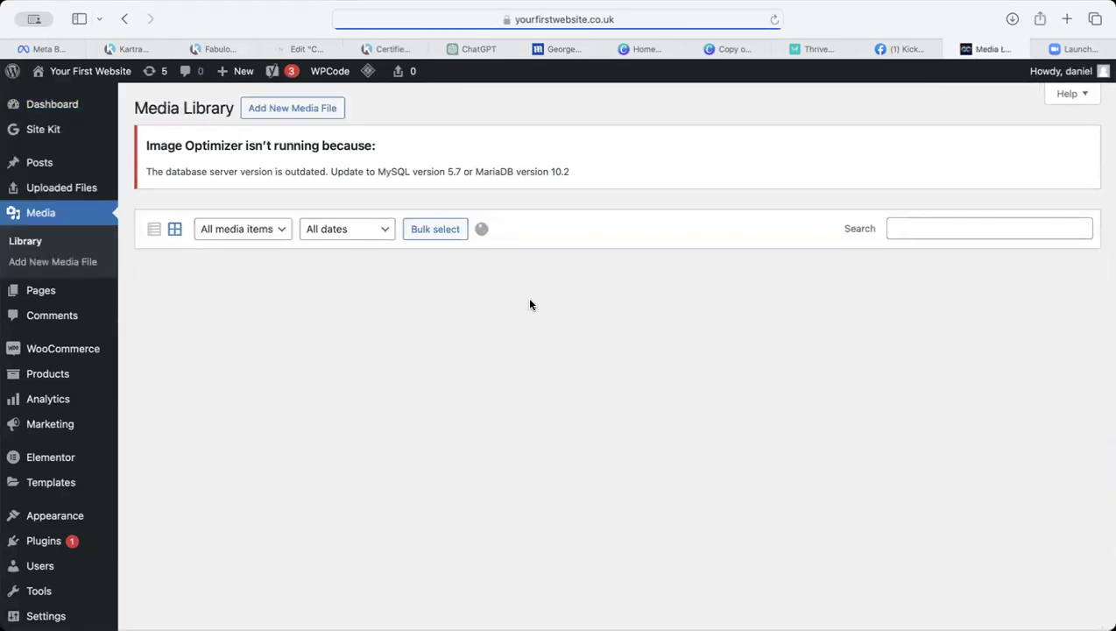
scroll(528, 304, "down", 2)
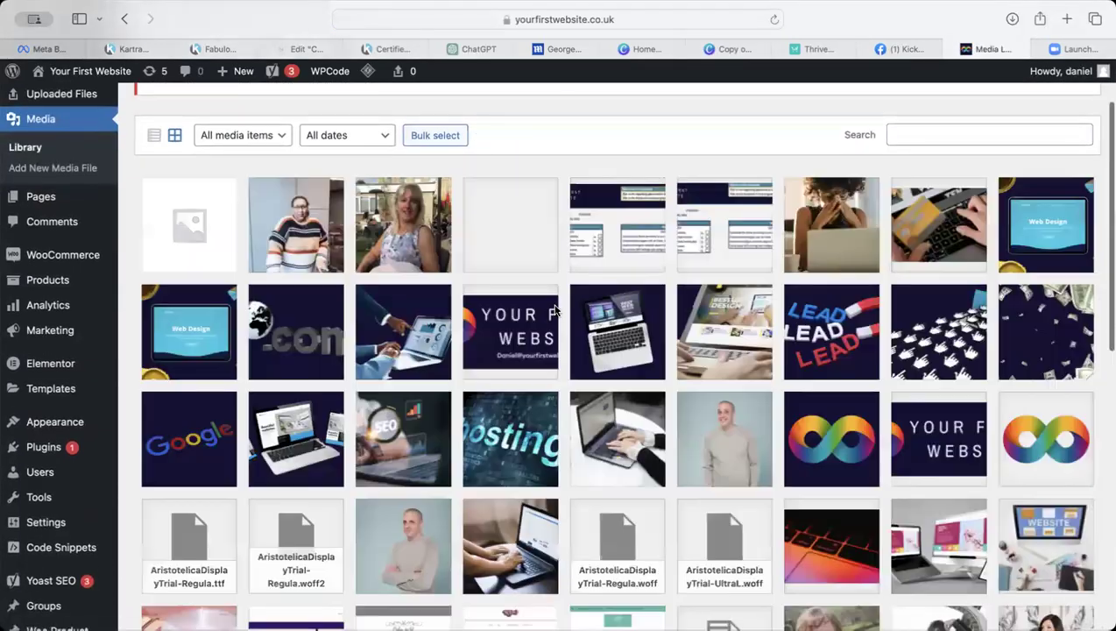
scroll(554, 309, "down", 4)
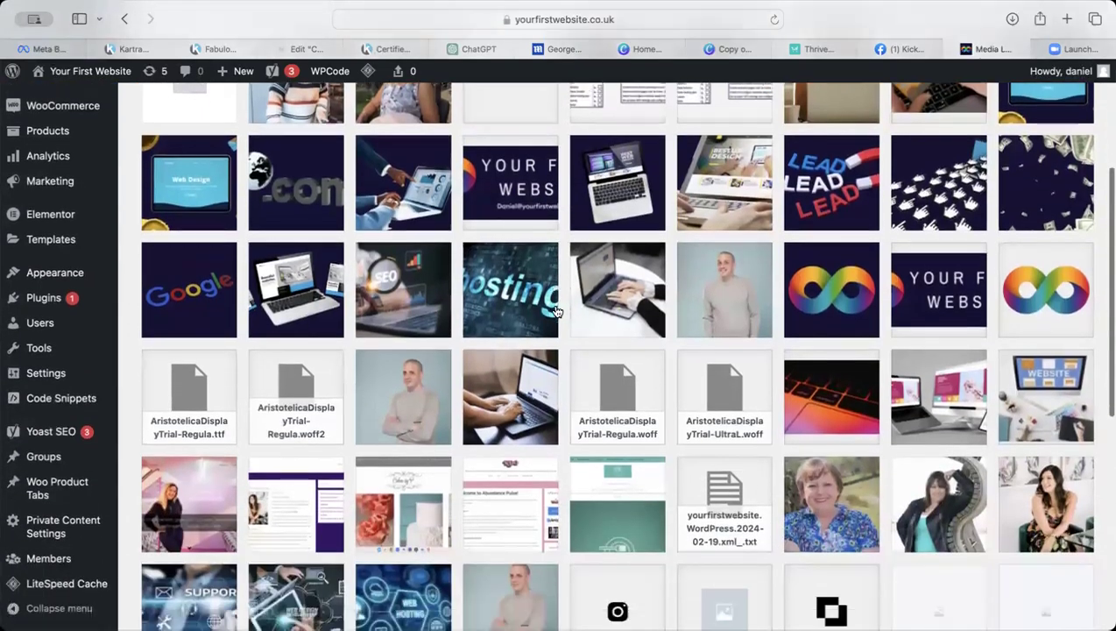
scroll(555, 311, "down", 1)
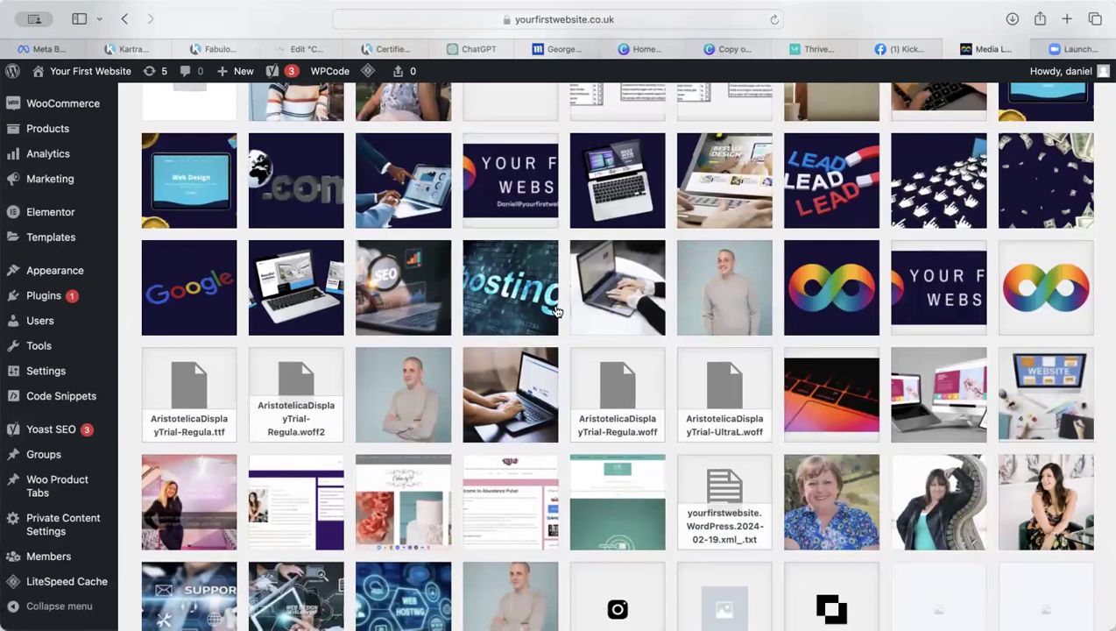
scroll(555, 311, "down", 2)
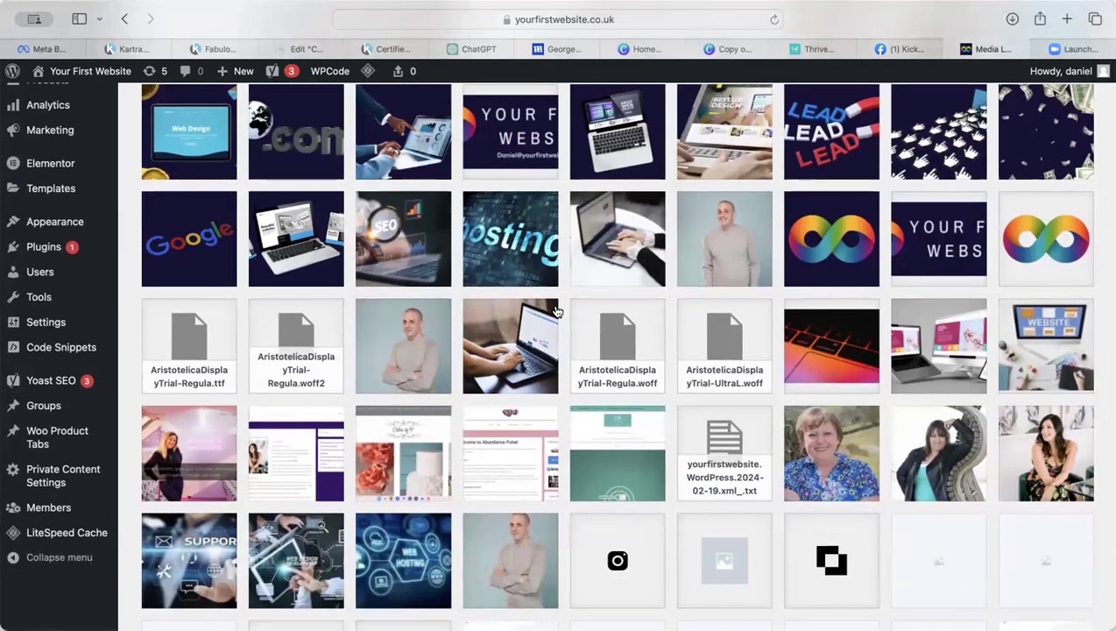
Give low-cost-websites-2.png the alt text 'The word hosting in pale blue with some website style coding behind'.
left_click(494, 233)
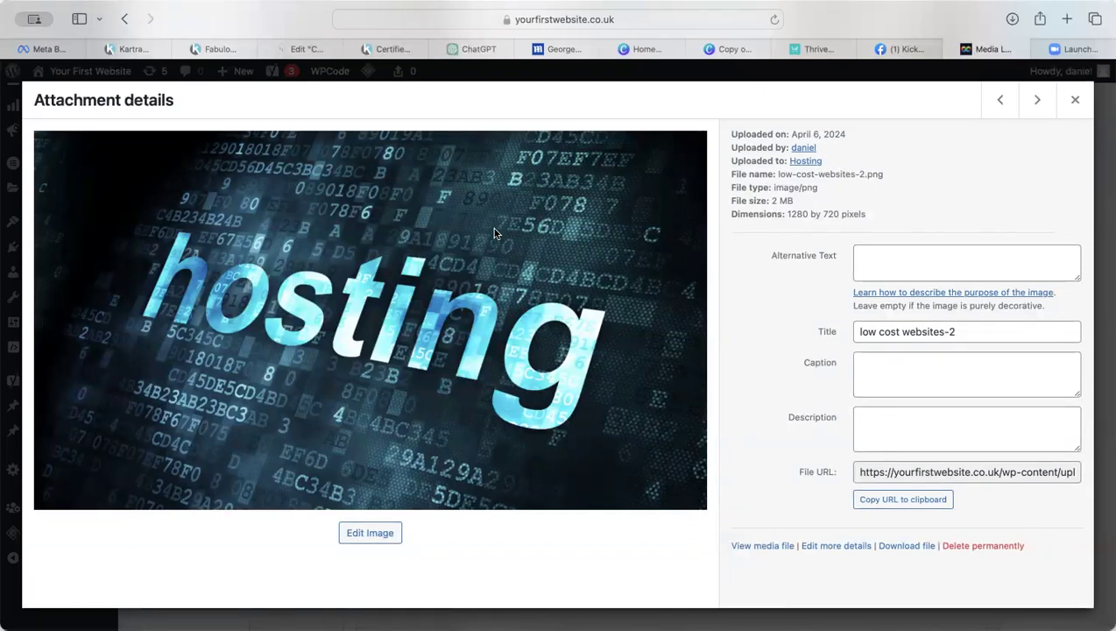
left_click(880, 261)
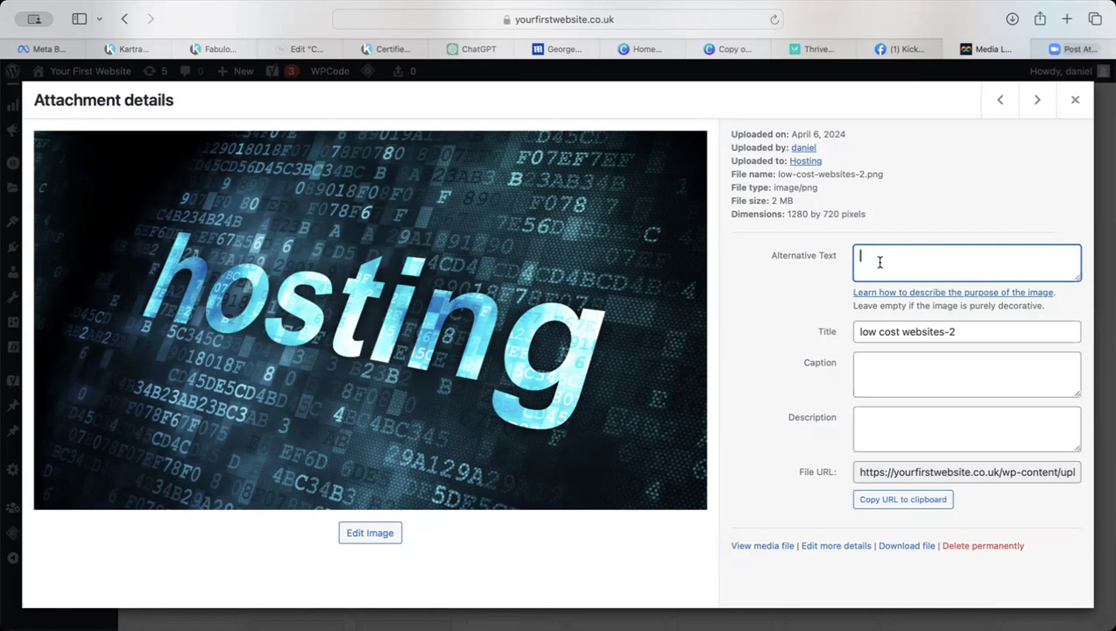
type("The word hosting wi")
type("th")
key("BackSpace")
key("BackSpace")
key("BackSpace")
key("BackSpace")
type("in pale blue with")
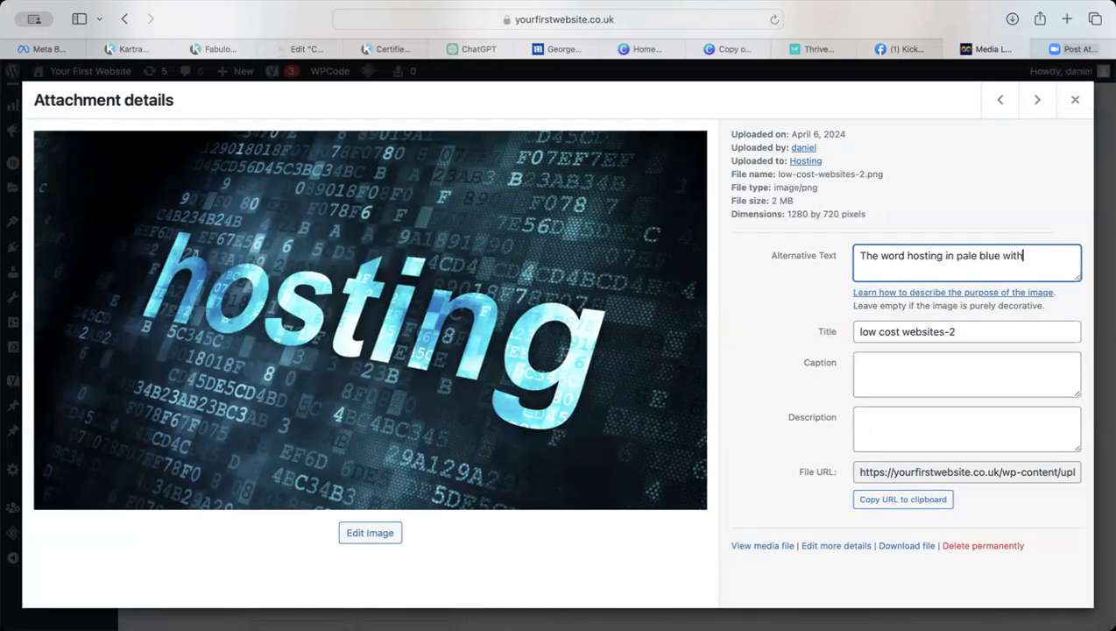
type(" some website style")
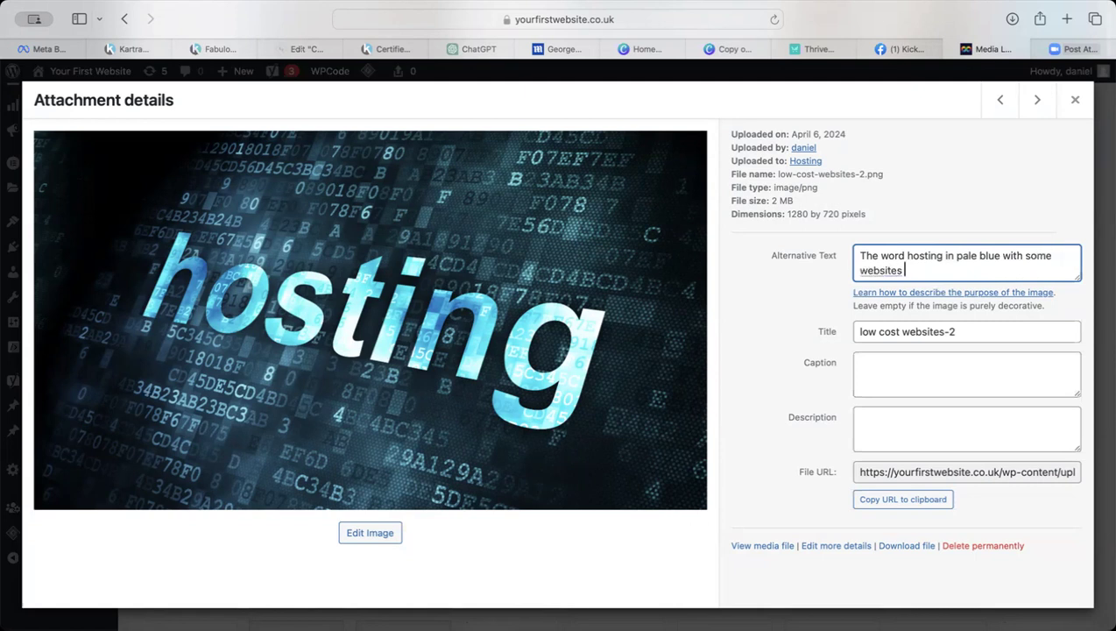
key("BackSpace")
key("BackSpace")
type("style coding behind")
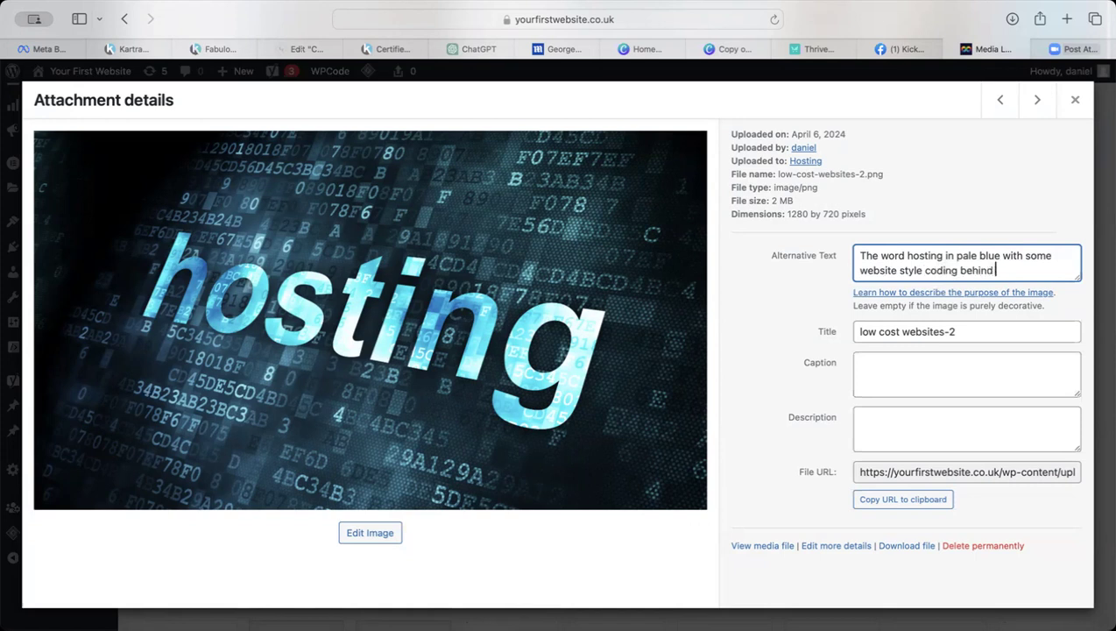
left_click(972, 360)
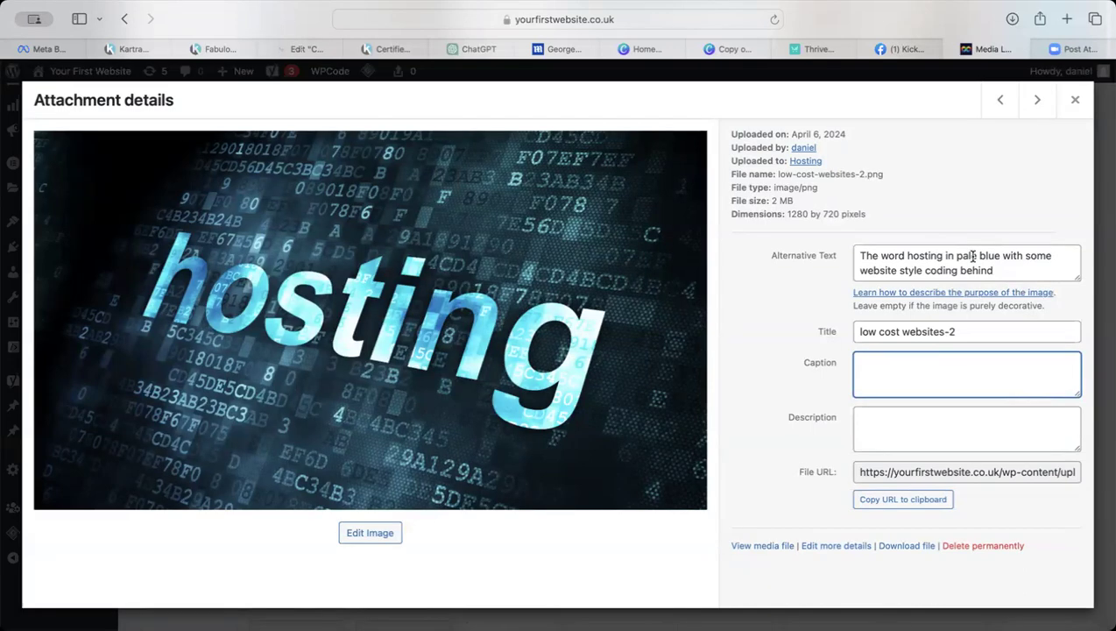
Switch to dan-image-3.png and enter alt text 'White male standing with his arms crossed in front of him. Wearing a beige sweater.'.
left_click(1074, 100)
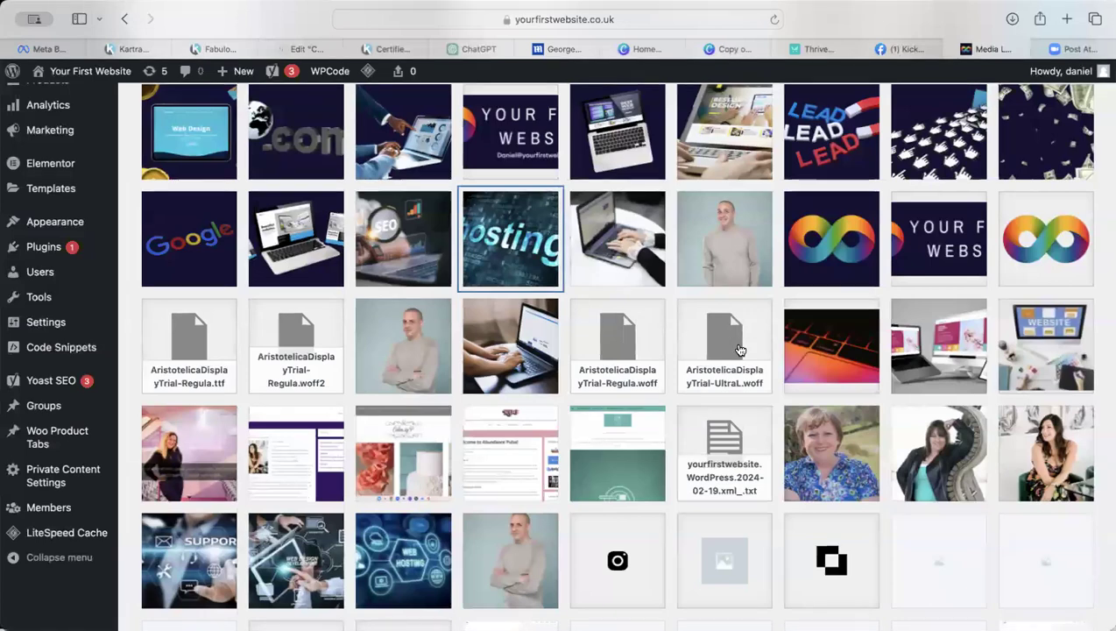
left_click(411, 344)
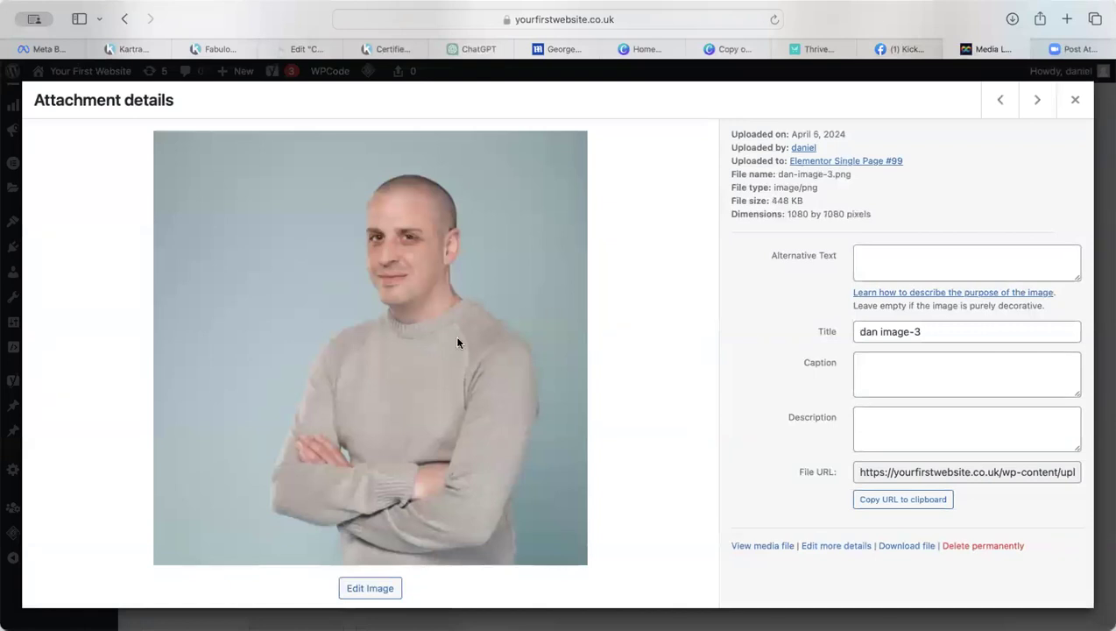
left_click(881, 275)
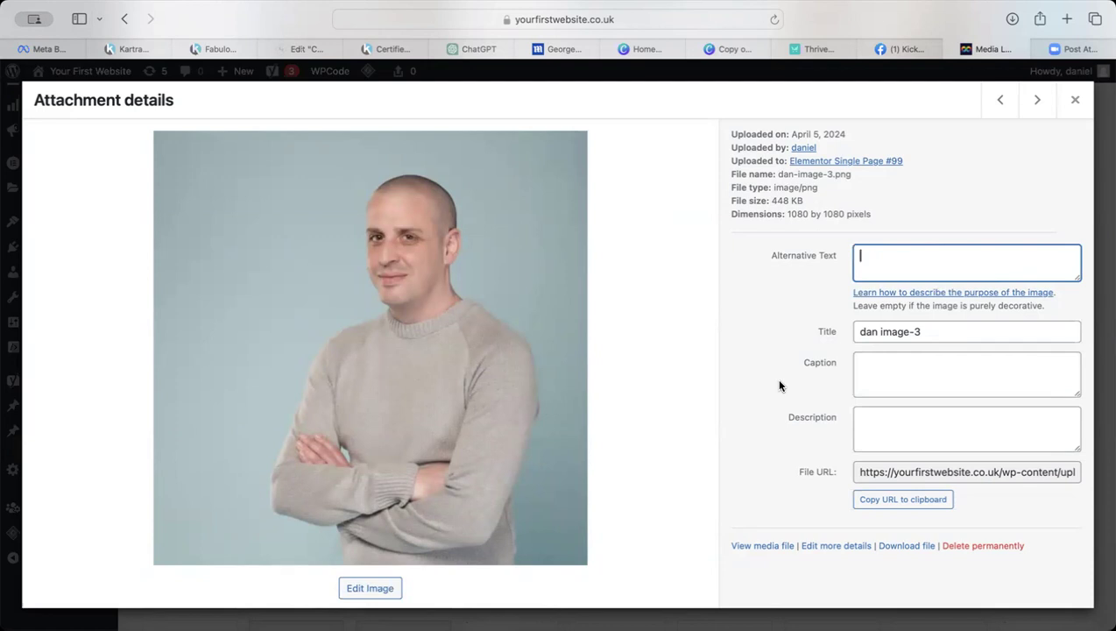
type("White male standing with ")
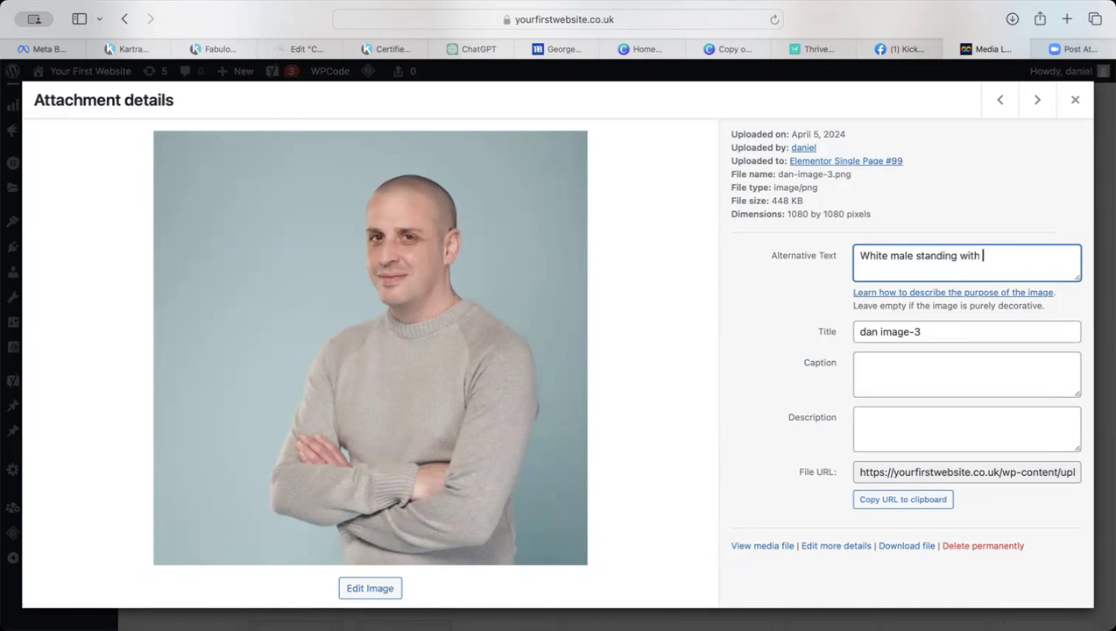
type("his arms crossed in")
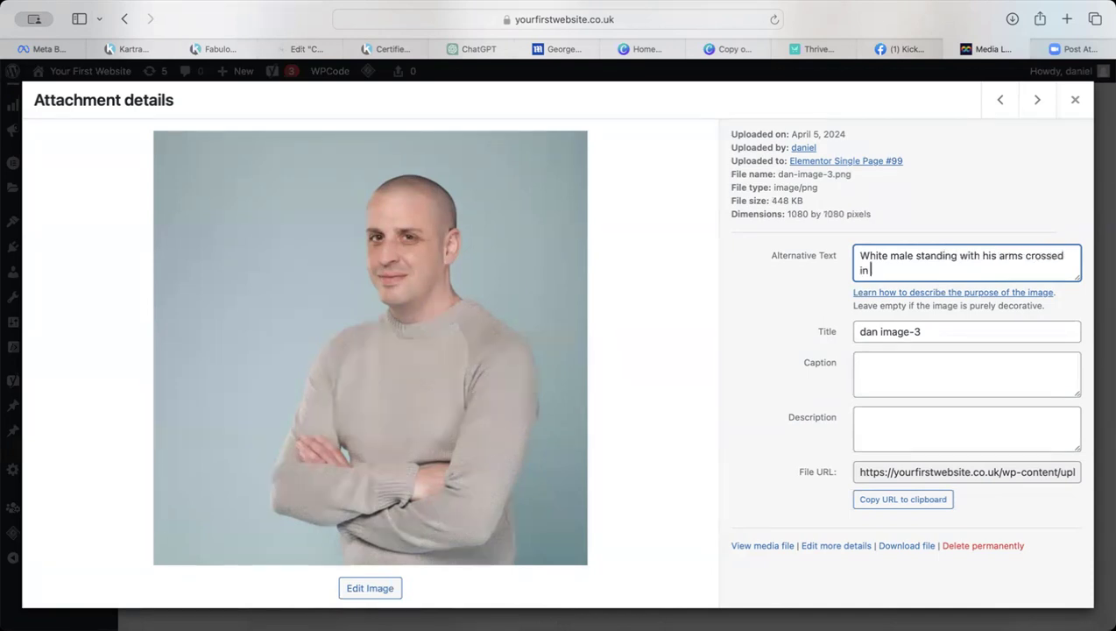
type(" front of him. Wearing ")
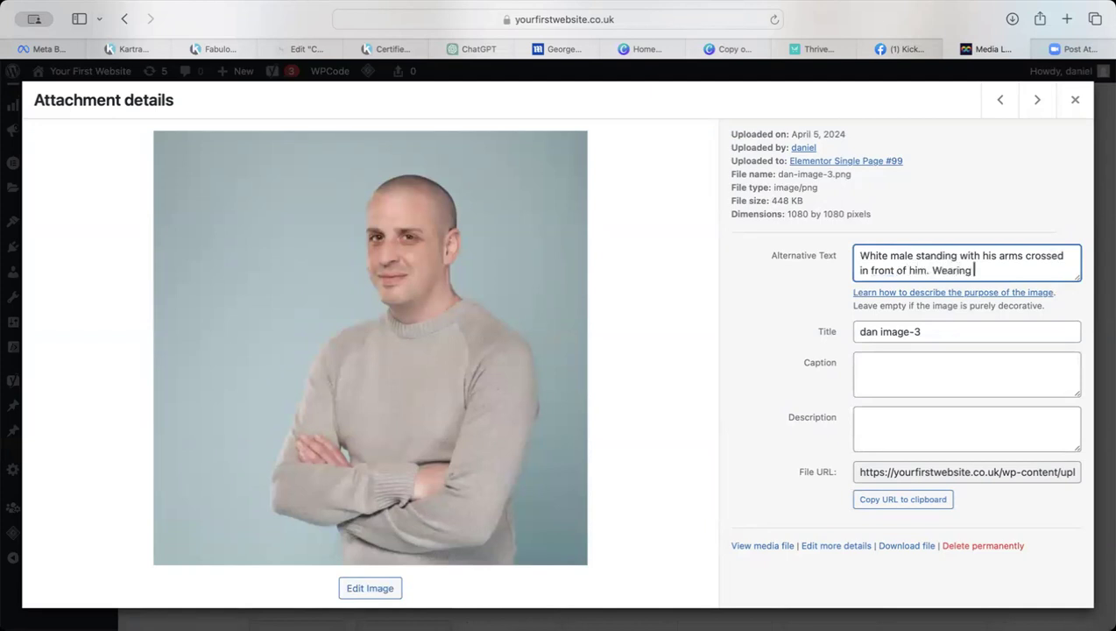
type("a beige sweater.")
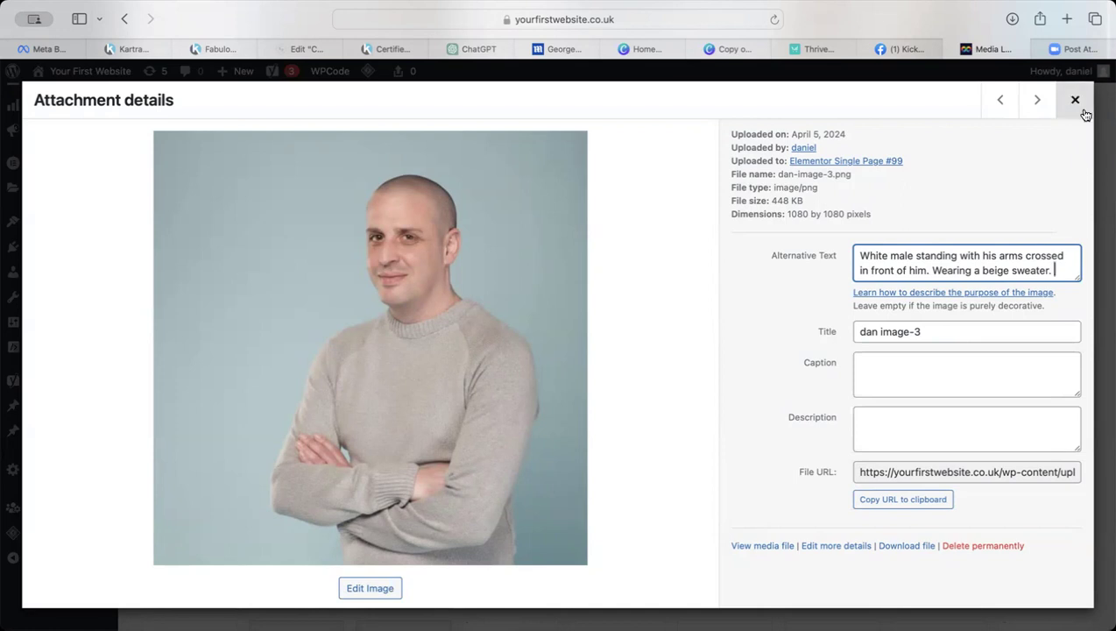
Close the portrait's details and open the details of Designing-a-User-Friendly-Website-Interface-2.png.
left_click(1083, 111)
scroll(724, 380, "up", 2)
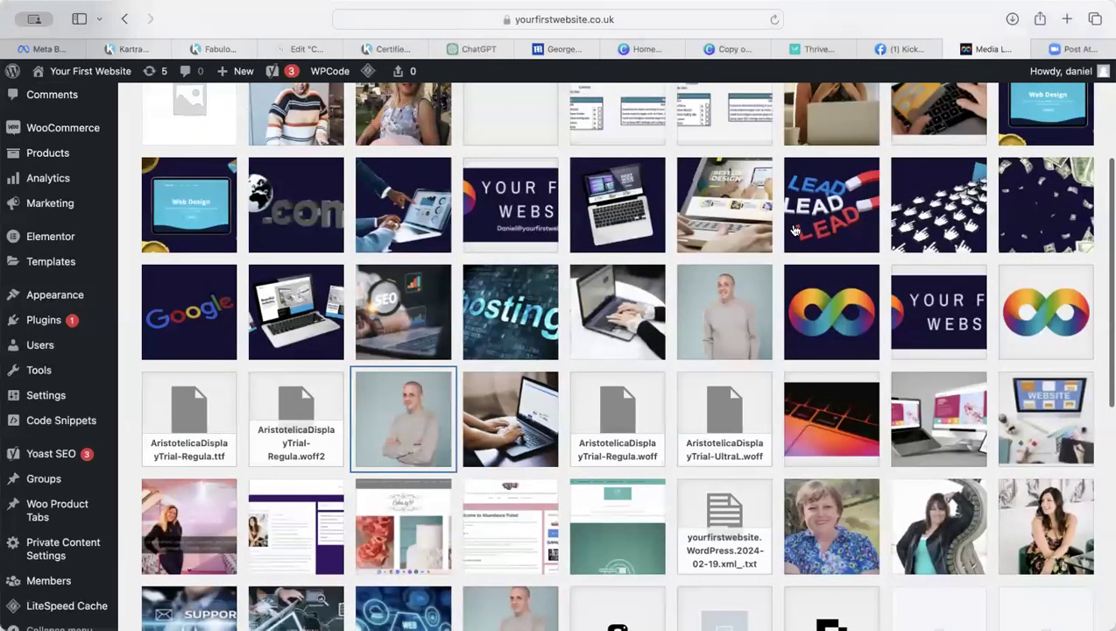
left_click(197, 224)
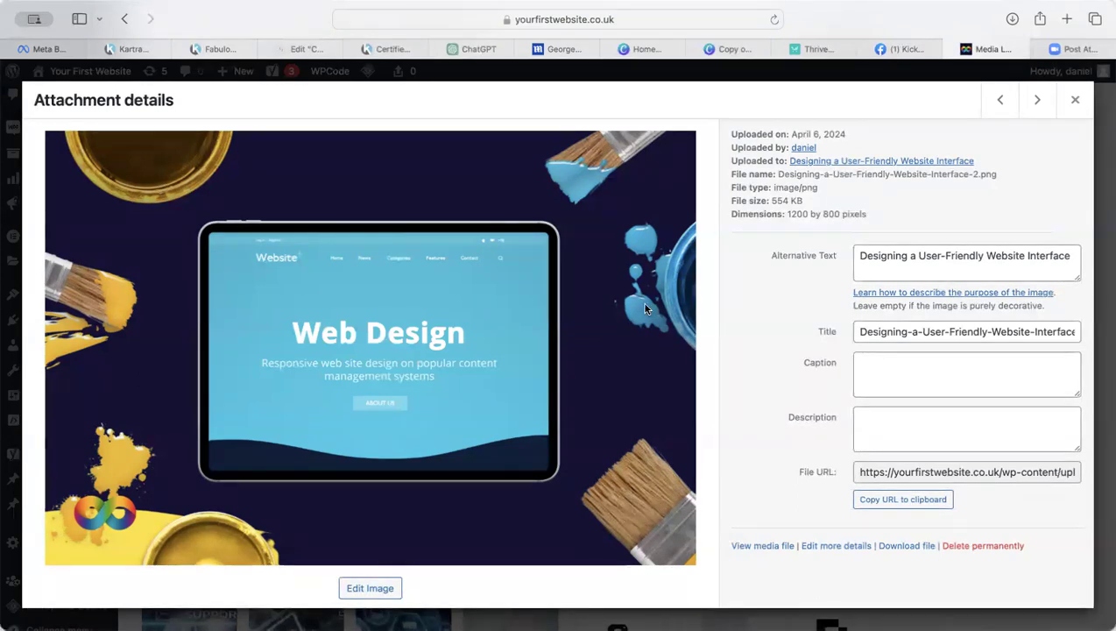
Close the Designing-a-User-Friendly-Website-Interface-2.png details and scroll through the media grid.
left_click(1075, 100)
scroll(276, 221, "down", 3)
scroll(482, 280, "down", 2)
scroll(488, 283, "up", 4)
scroll(291, 269, "up", 4)
scroll(439, 375, "down", 5)
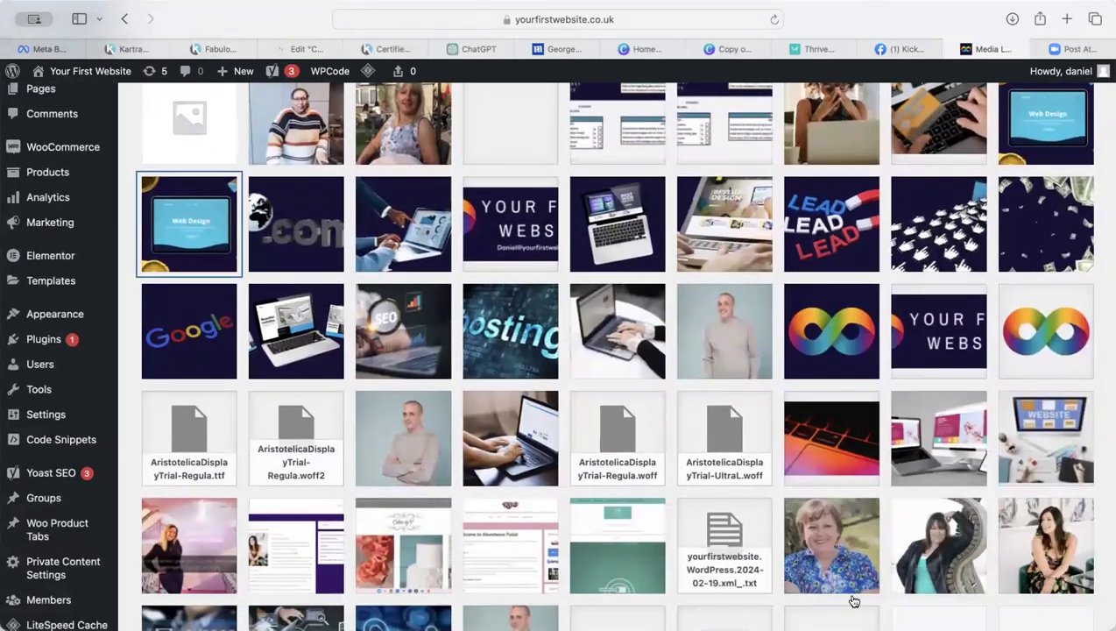
scroll(826, 484, "up", 1)
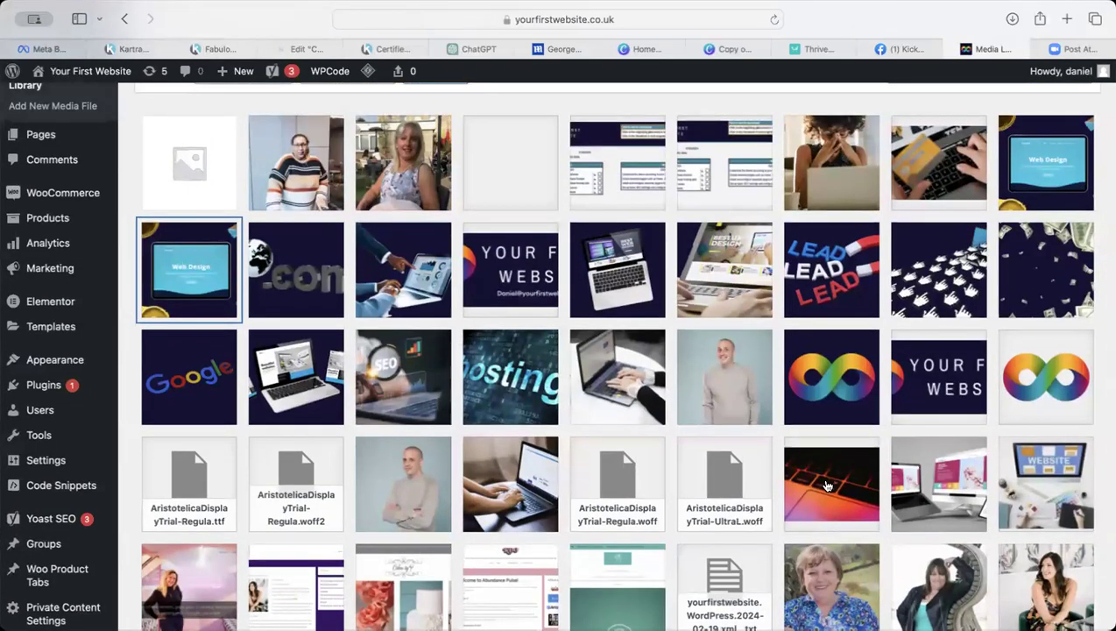